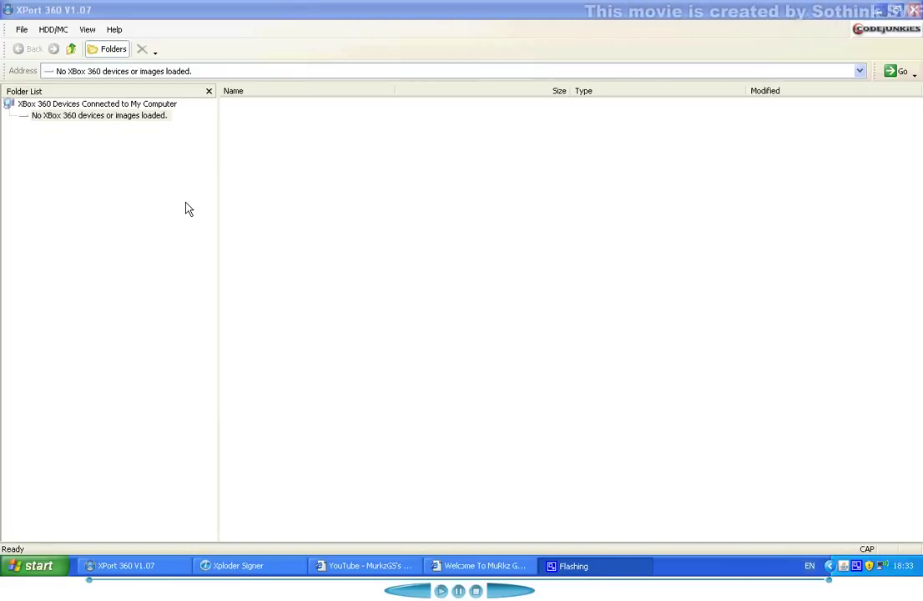
Step: Open Device 1, the 20.00 GB Xbox 360 hard disk drive, so its partitions can be browsed
click(129, 117)
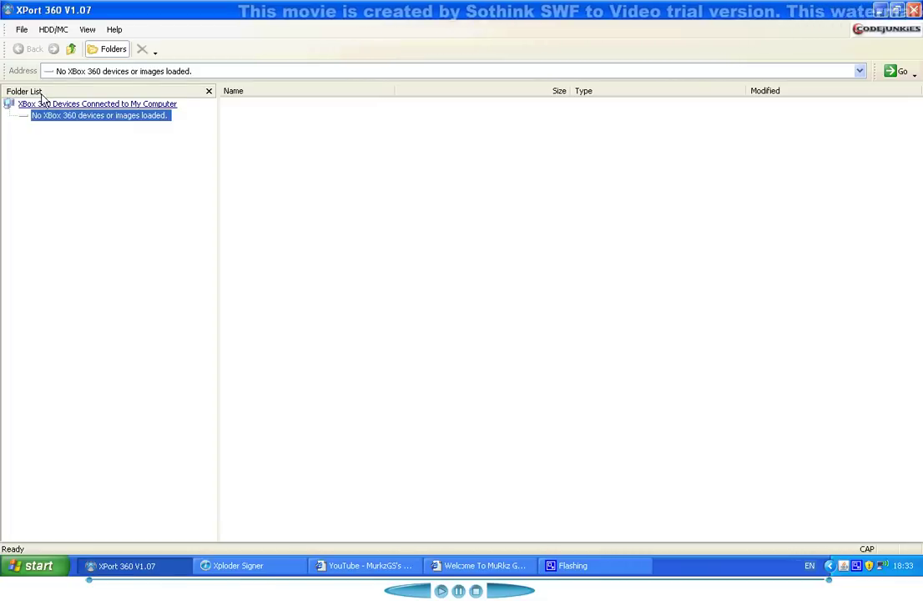
click(54, 29)
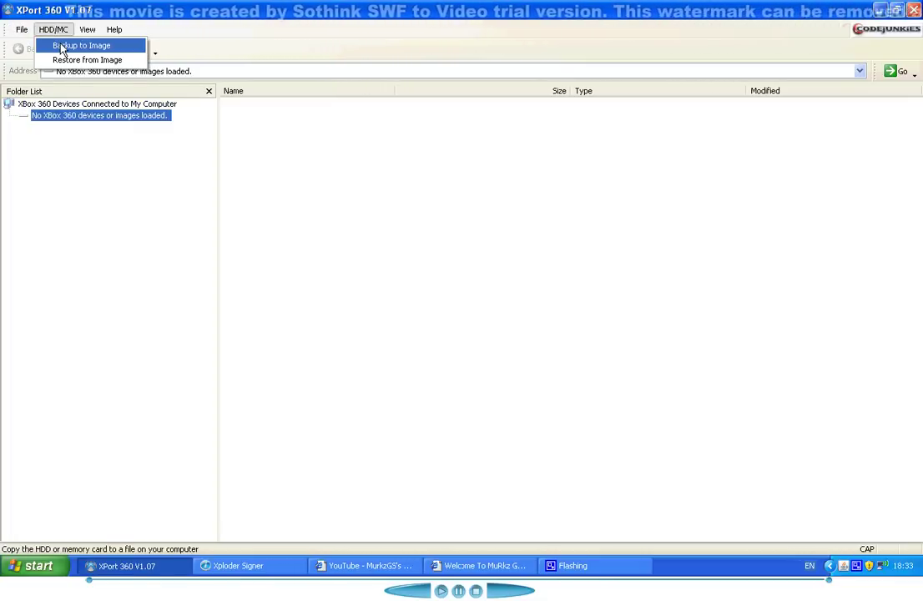
click(22, 31)
click(38, 47)
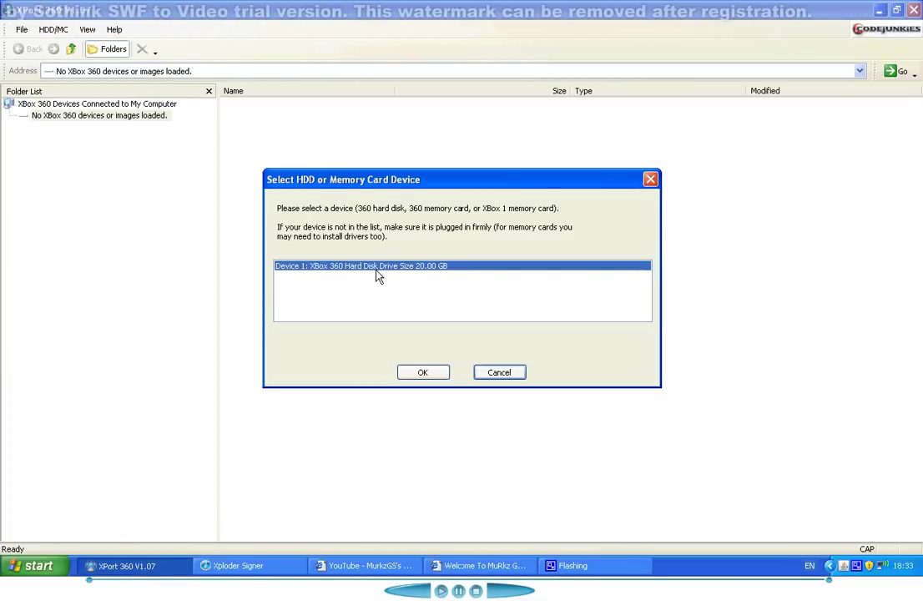
click(423, 373)
double_click(121, 118)
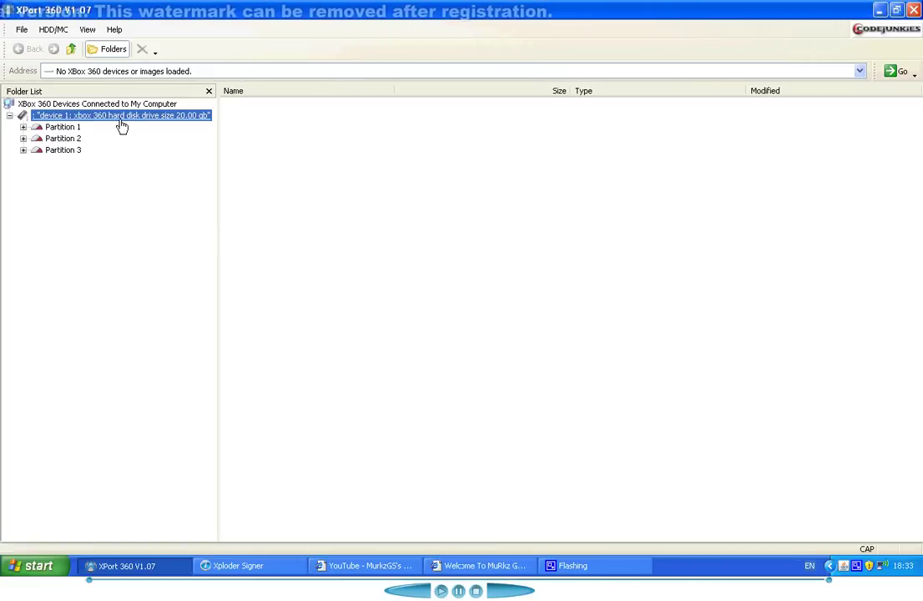
Step: Browse Partition 3 to the Content folder, the first profile's 58410824 (DOOM) folder, and open its 00000001 subfolder
click(71, 151)
double_click(74, 154)
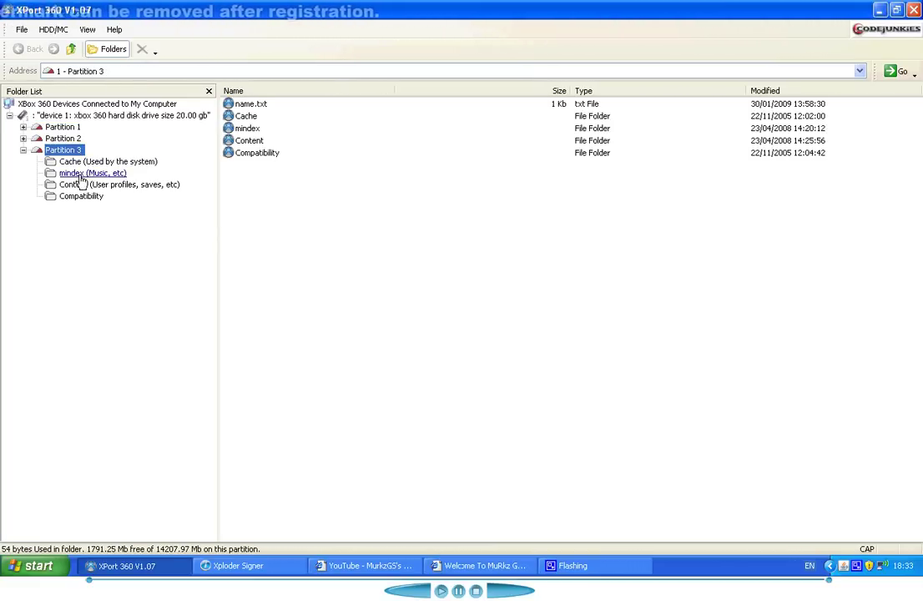
click(82, 185)
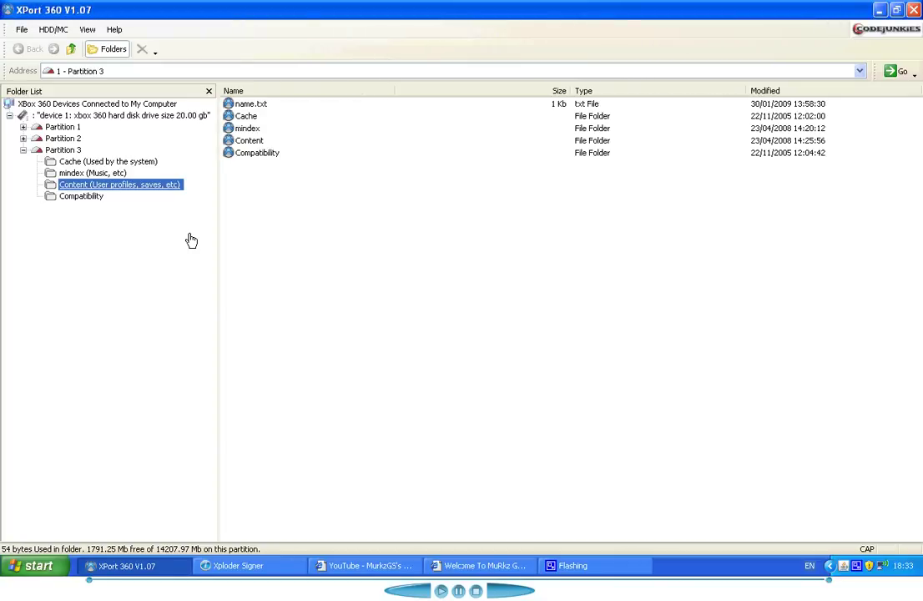
click(148, 184)
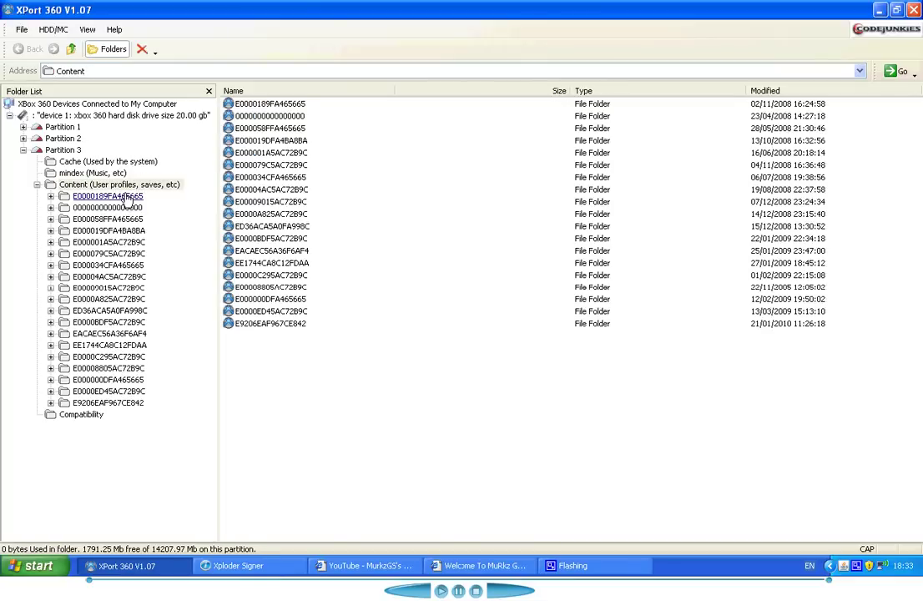
click(125, 197)
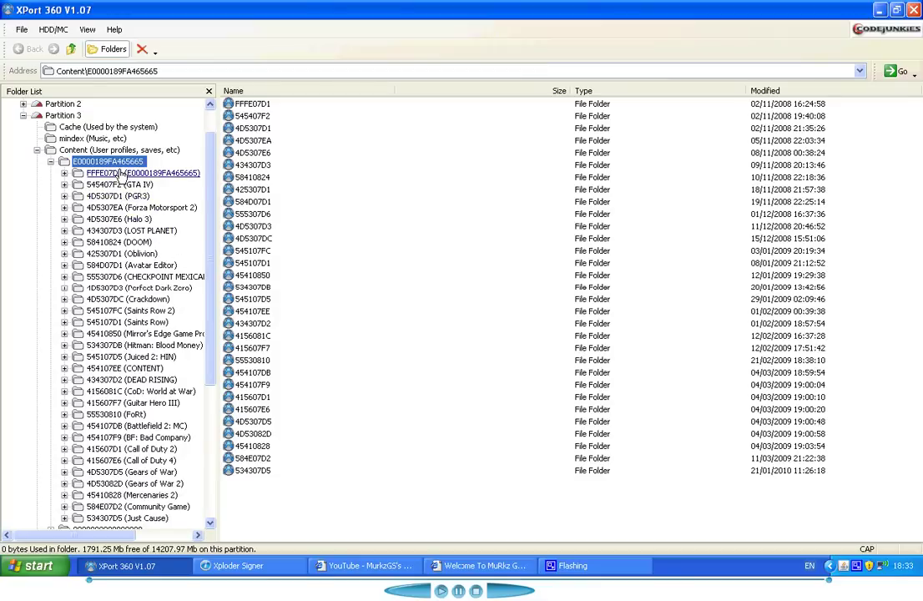
click(148, 247)
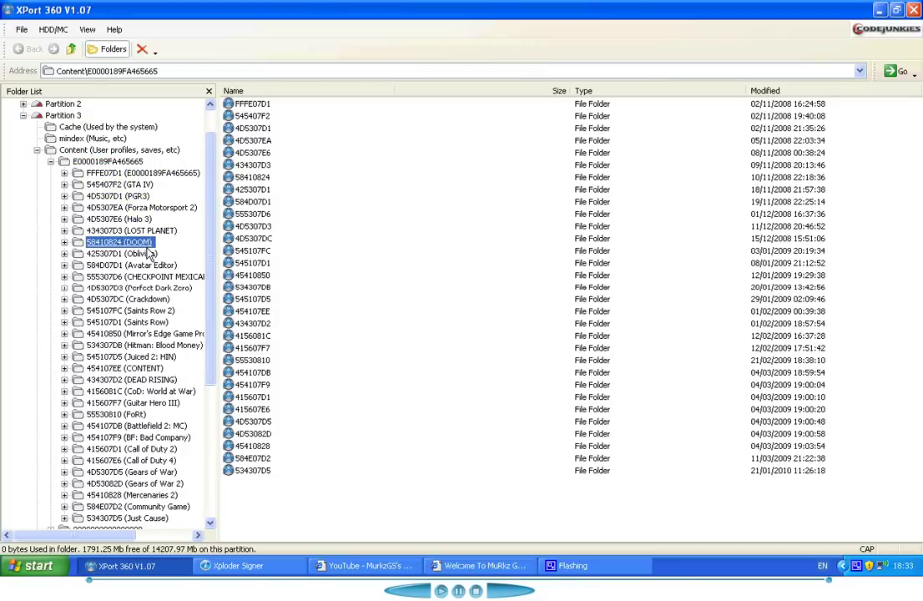
click(125, 254)
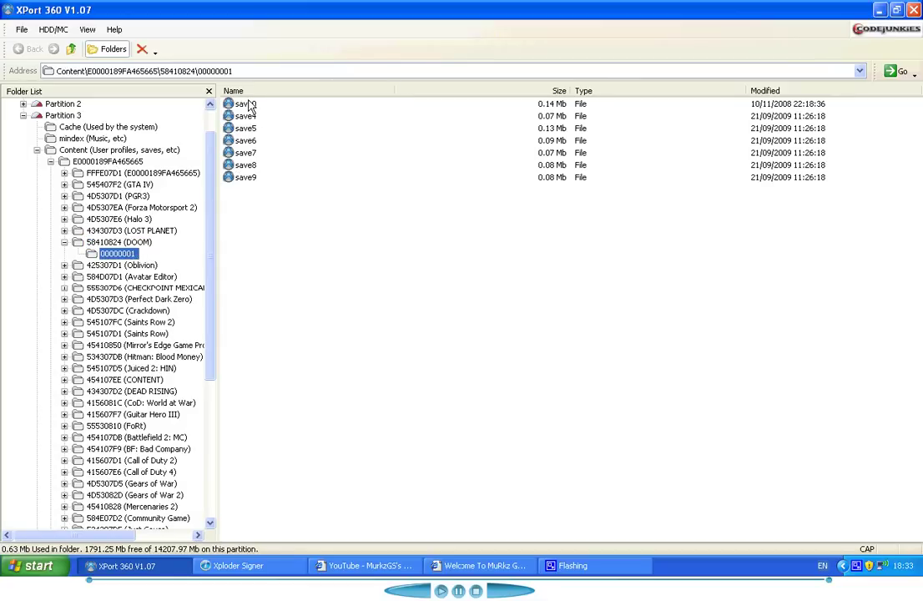
Step: Shrink the XPort window, minimize the browser windows behind it, and copy the save0 file onto the desktop
click(250, 106)
click(250, 106)
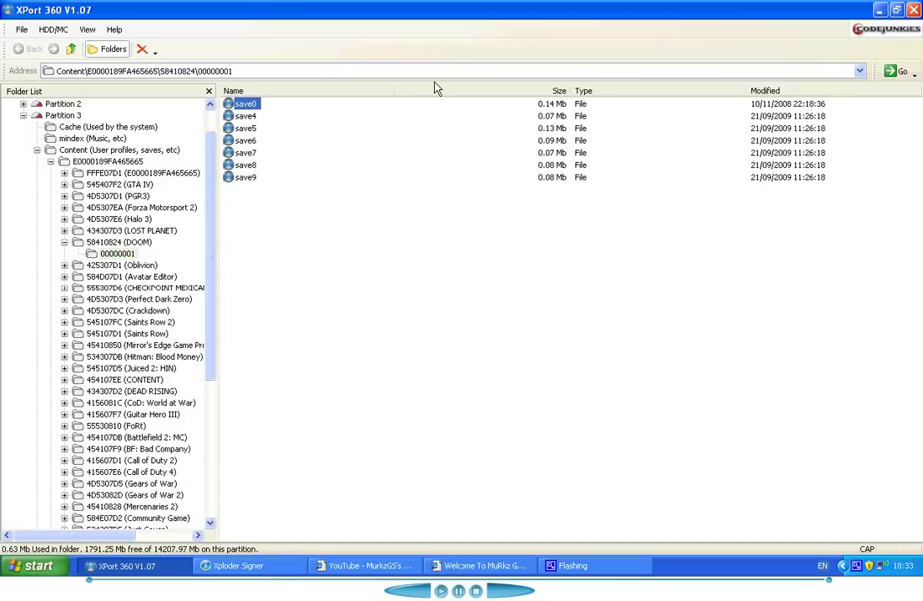
double_click(434, 9)
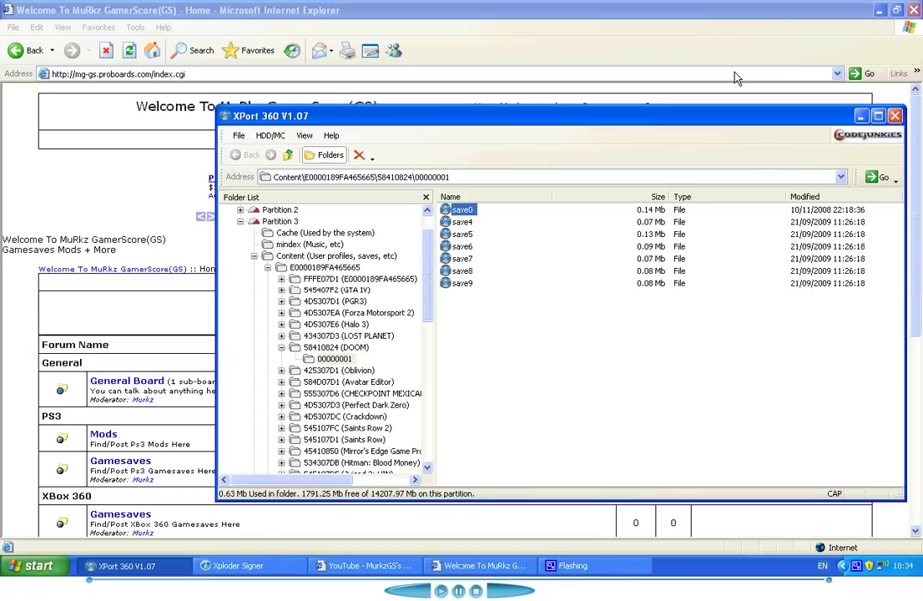
click(881, 12)
click(881, 12)
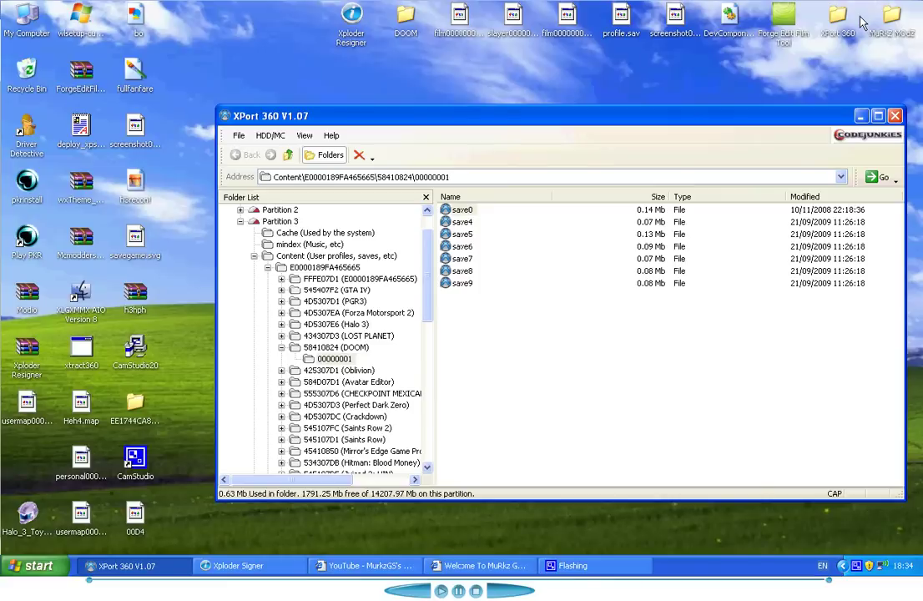
drag(461, 210, 262, 40)
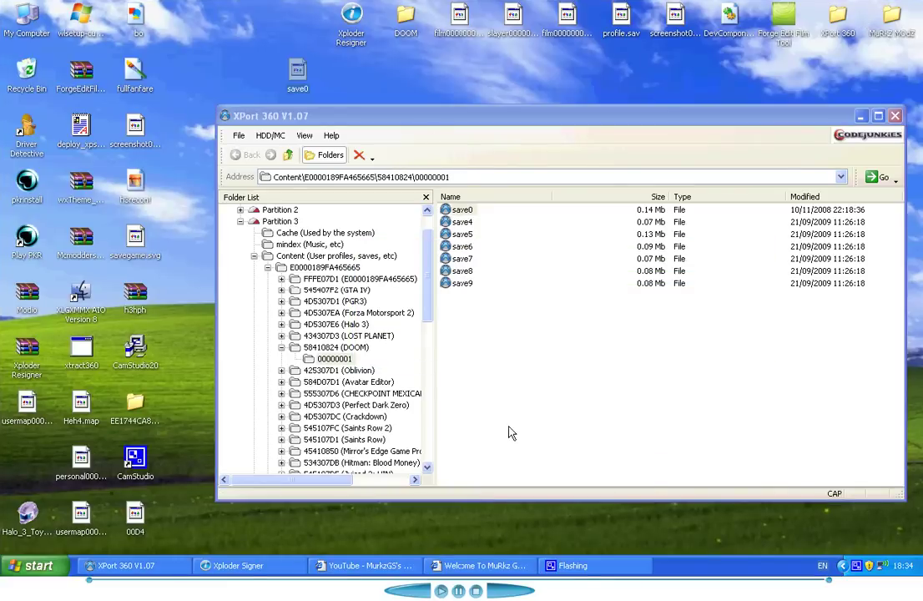
Step: Switch to Xploder Signer and open the save0 file from the desktop
click(276, 565)
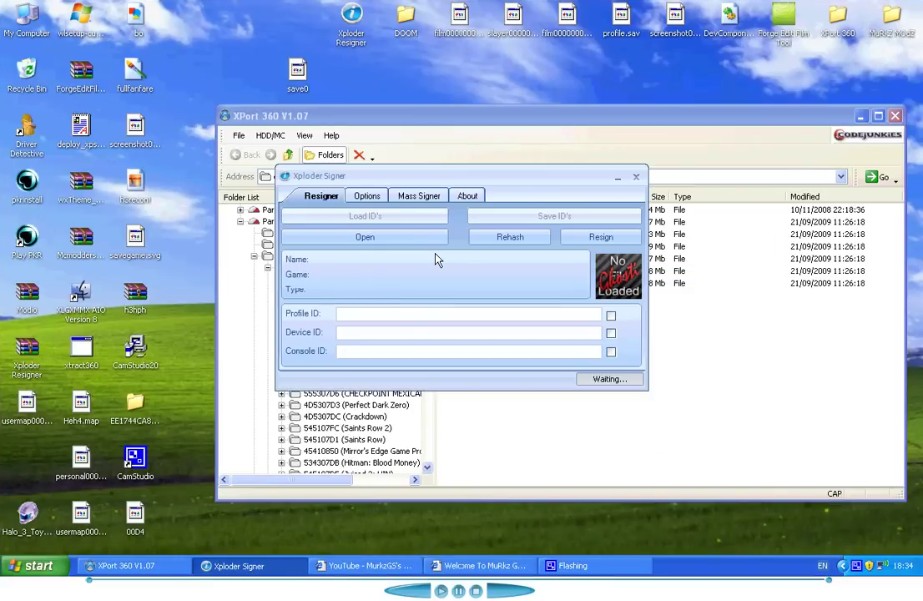
click(398, 245)
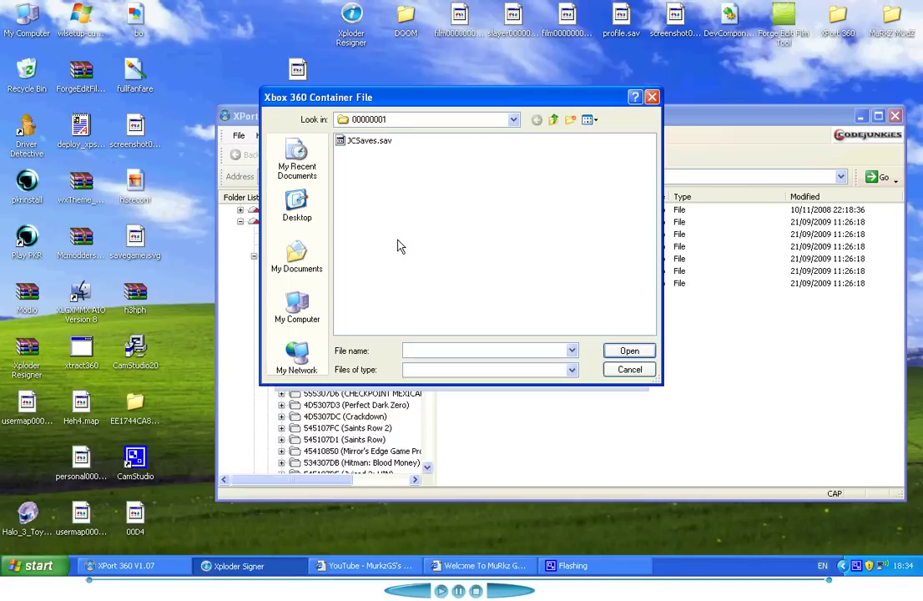
click(552, 120)
click(551, 120)
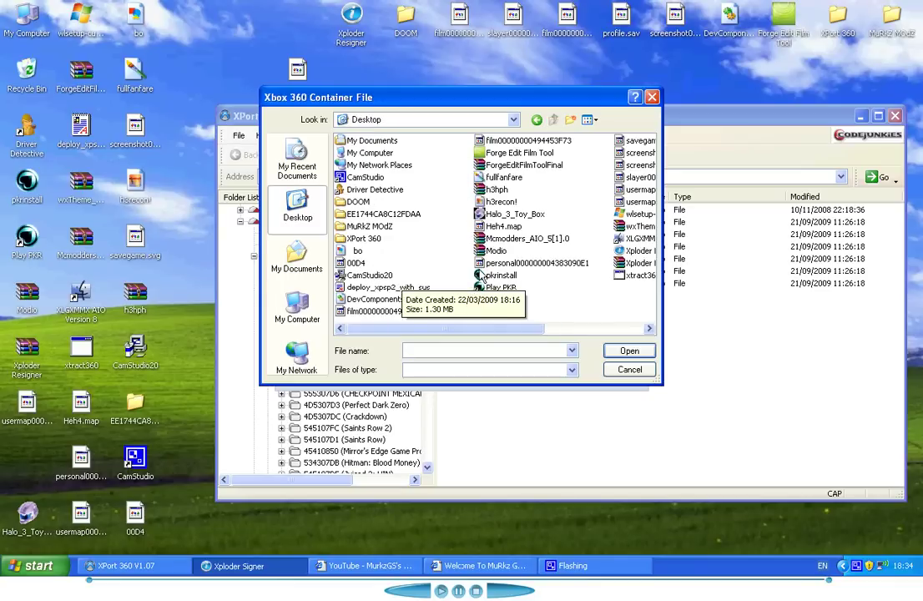
click(504, 312)
double_click(504, 312)
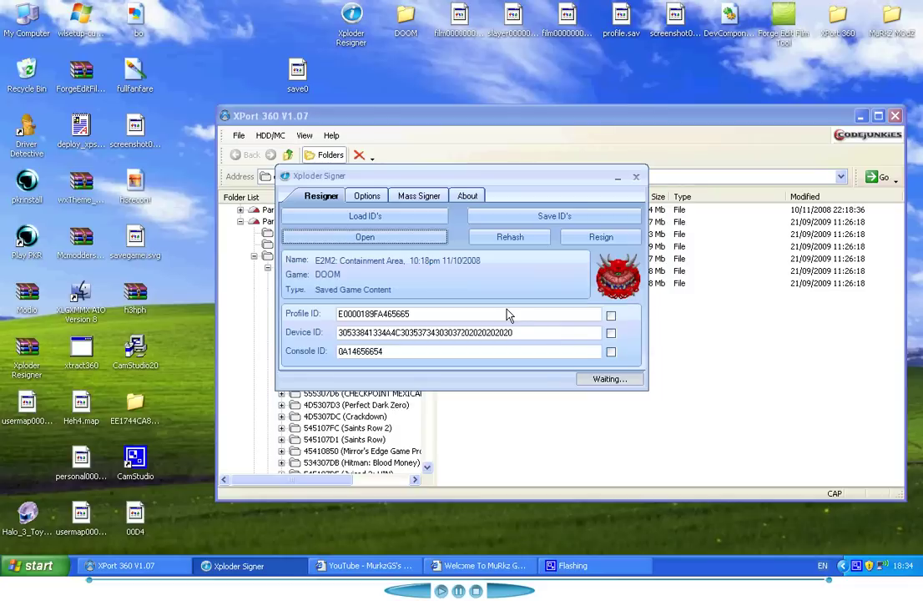
Step: Enable the Profile ID, Device ID and Console ID of the loaded save and save these IDs
click(610, 315)
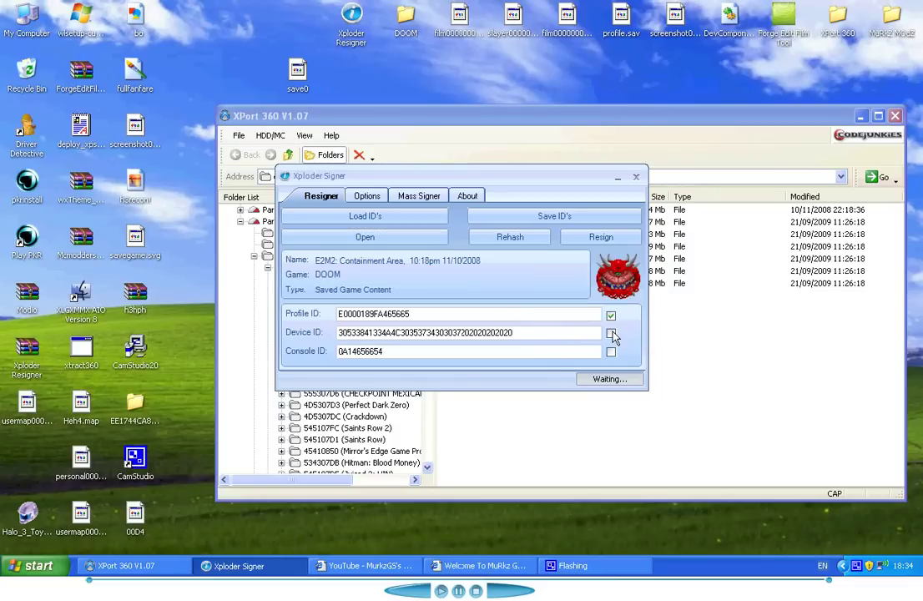
click(611, 333)
click(611, 351)
click(501, 219)
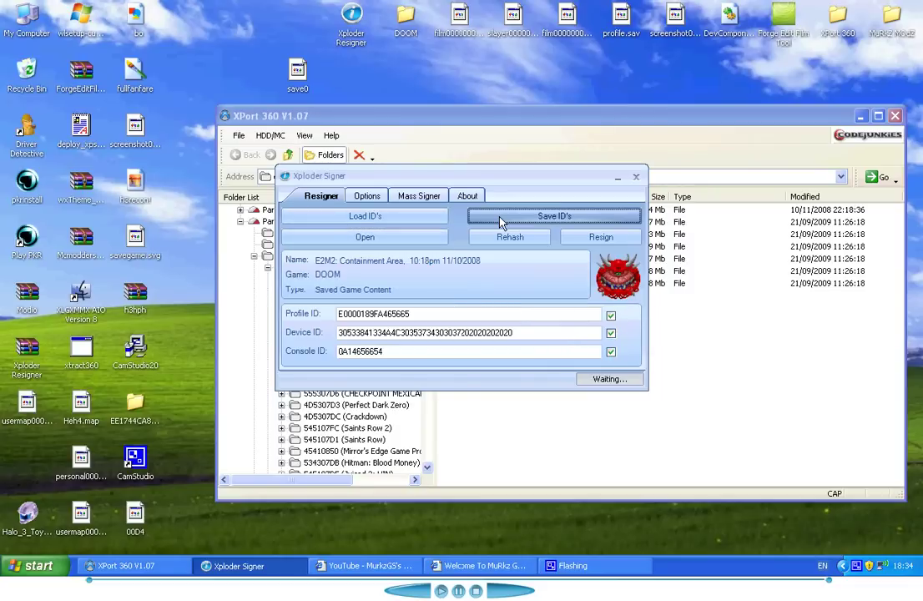
Step: Open save4 from the desktop's DOOM\58410824\00000001 folder, load the stored IDs into it and resign it
click(361, 237)
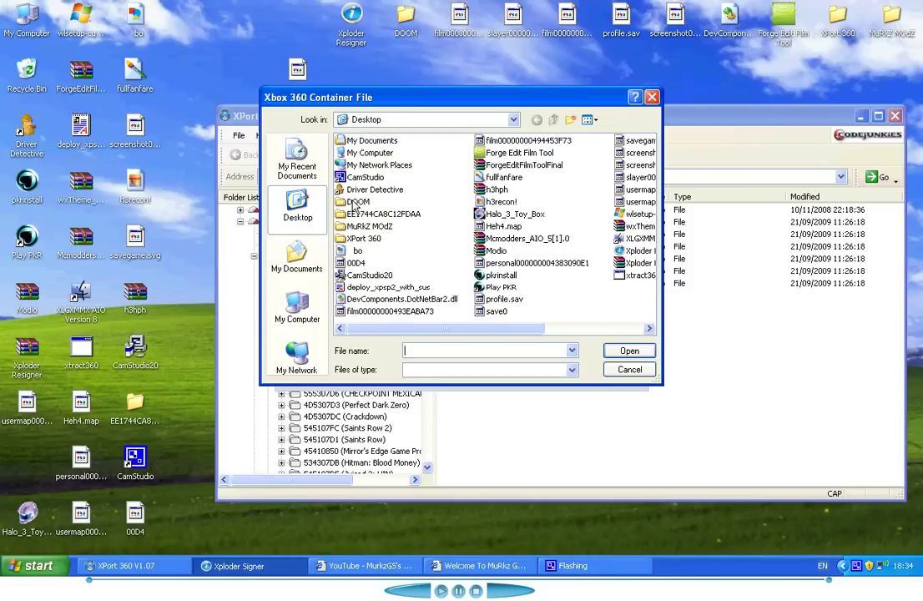
double_click(357, 201)
double_click(364, 140)
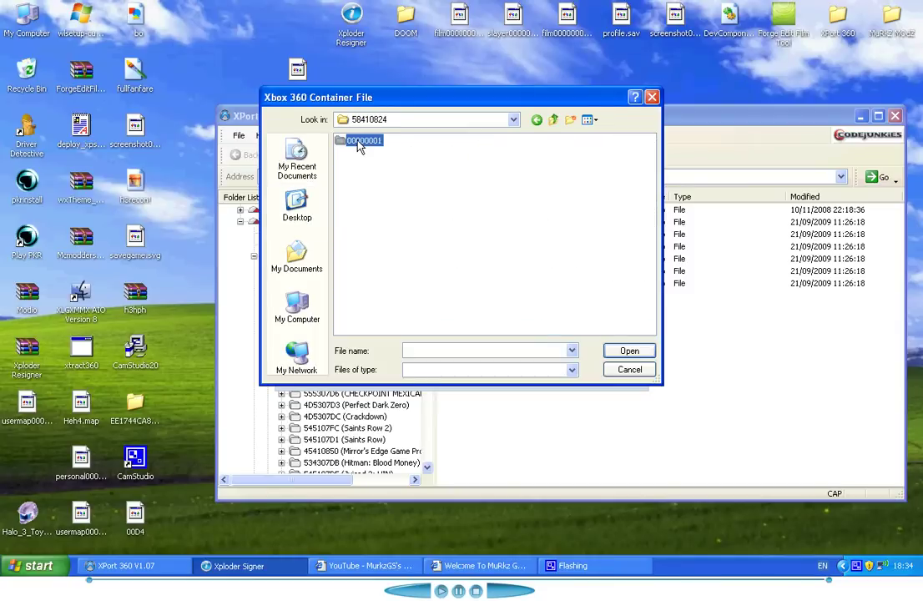
double_click(364, 140)
double_click(358, 140)
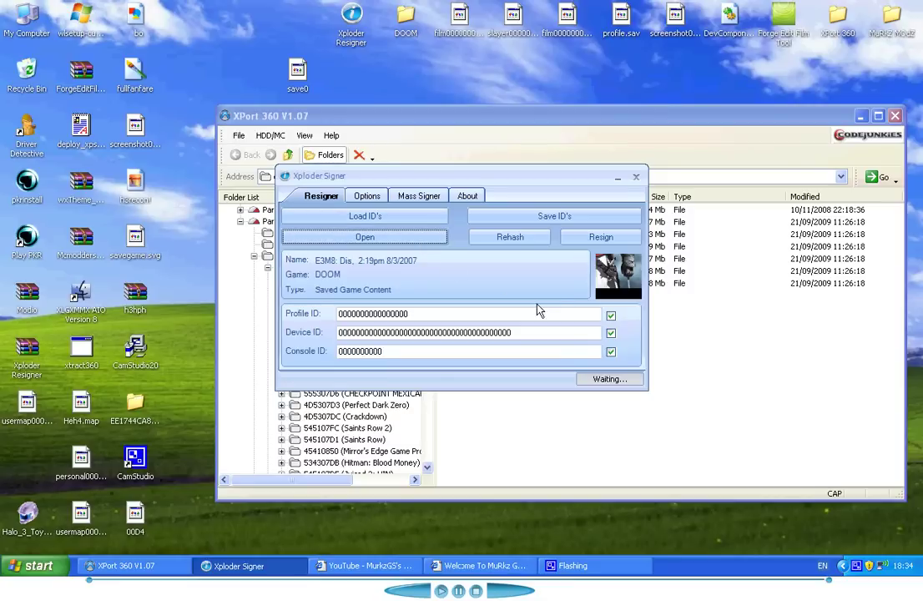
click(400, 219)
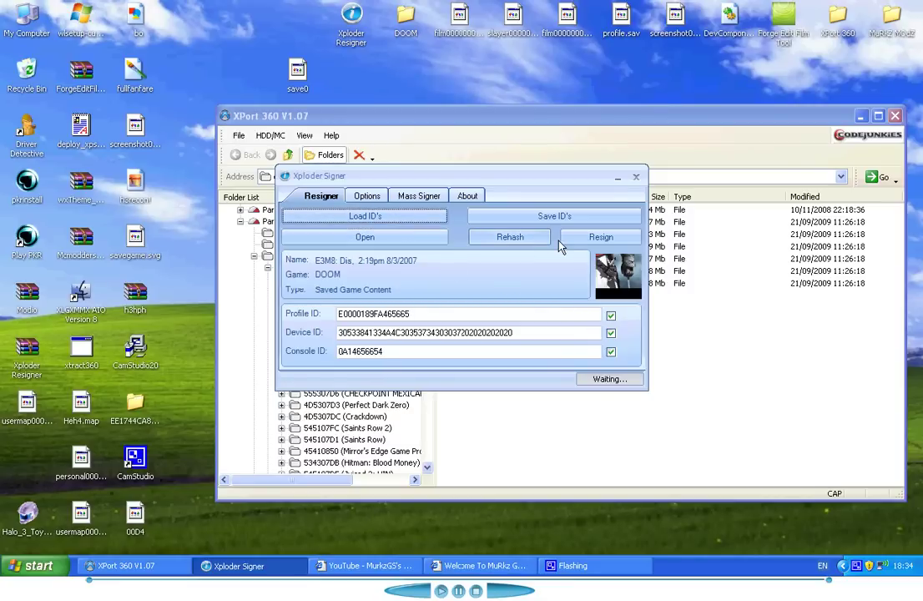
click(599, 237)
click(458, 307)
Step: Open save5 from the same folder, load the stored IDs into it and resign it
click(362, 237)
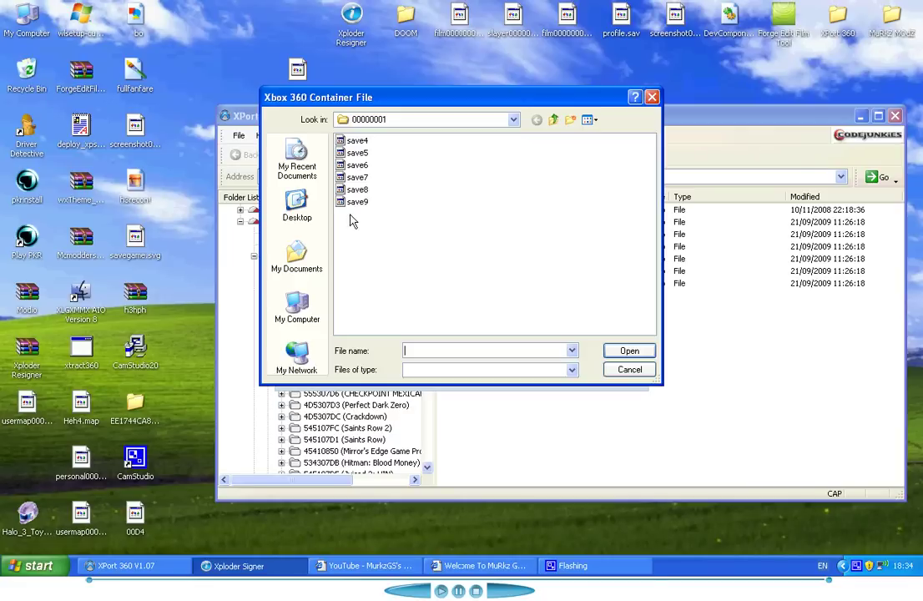
double_click(356, 153)
click(432, 215)
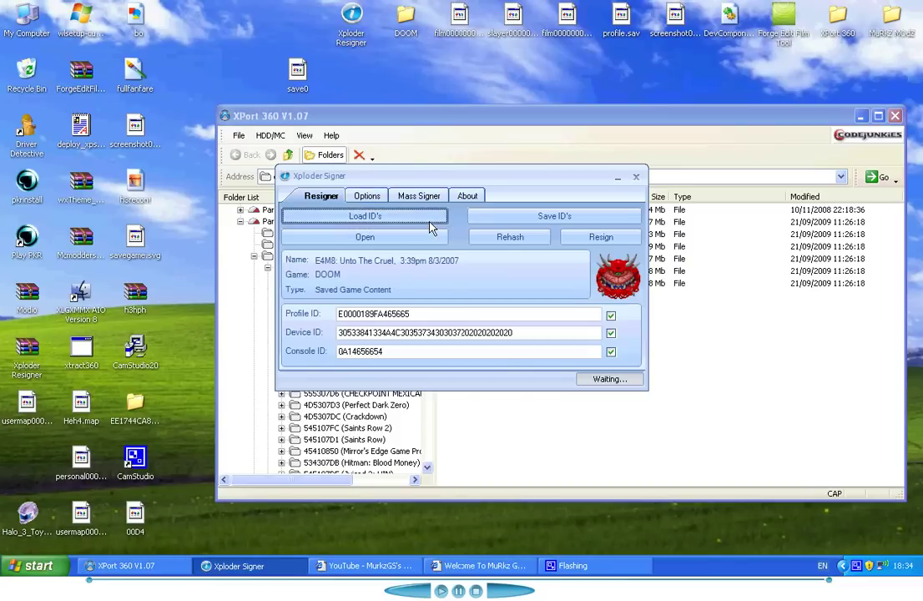
click(597, 238)
click(462, 305)
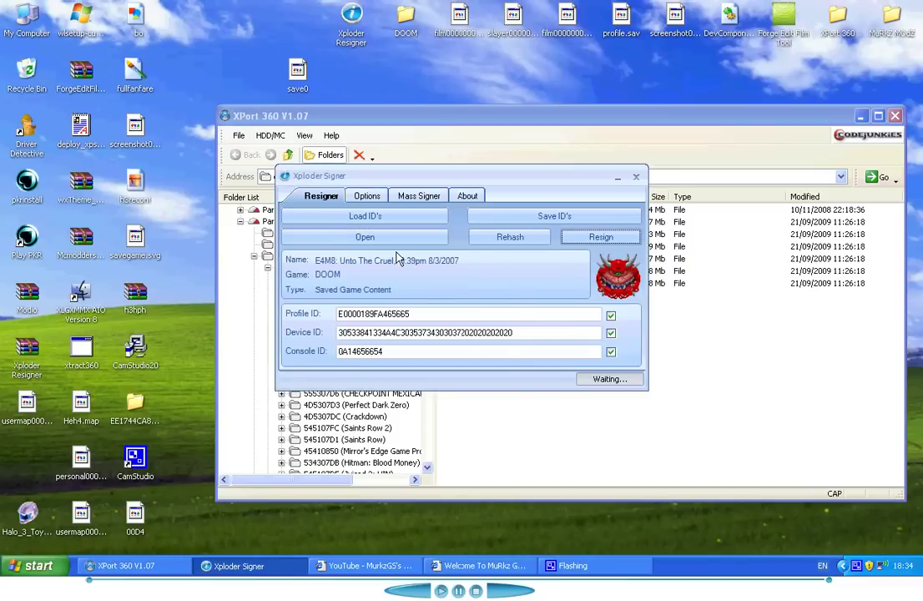
Step: Open the next DOOM save, E1M1: Hangar, load the stored IDs into it and resign it
click(365, 237)
double_click(304, 160)
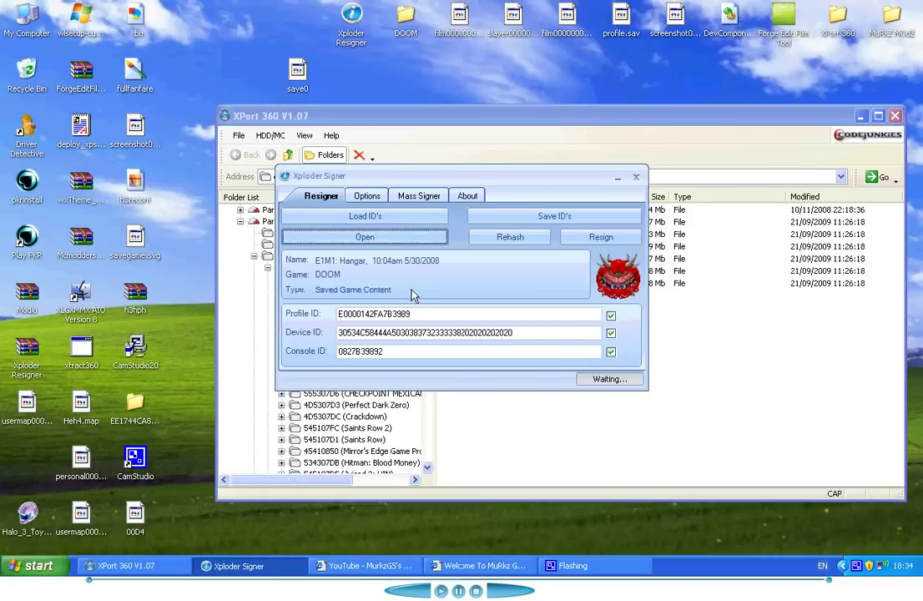
click(375, 217)
click(575, 236)
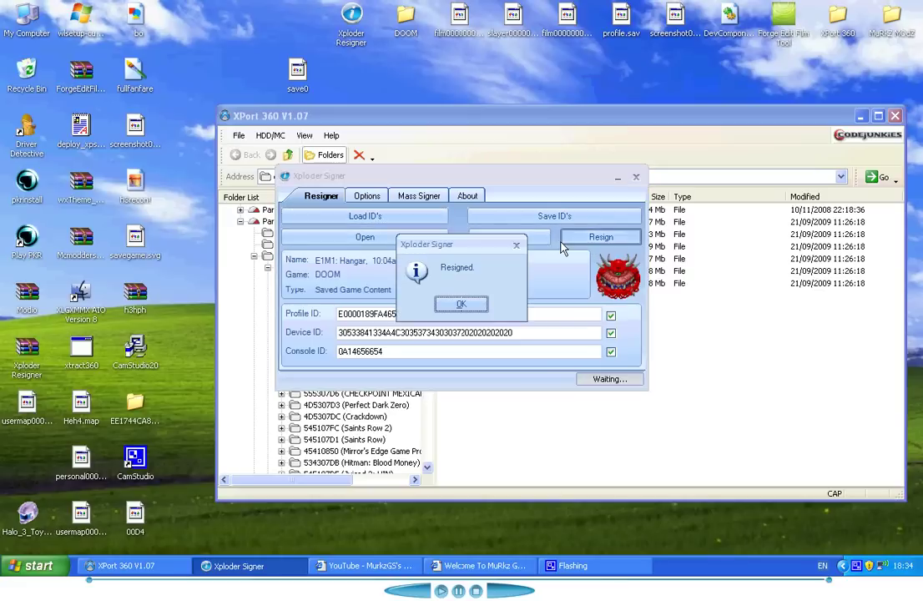
click(459, 303)
Step: Open the next DOOM save, E2M8: Tower of Babel, load the stored IDs into it and resign it
click(414, 237)
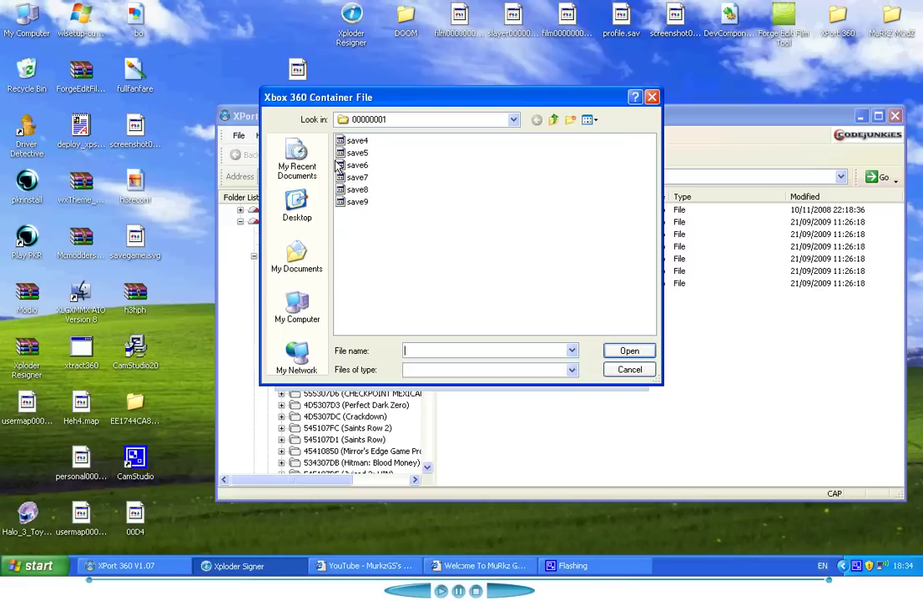
double_click(305, 181)
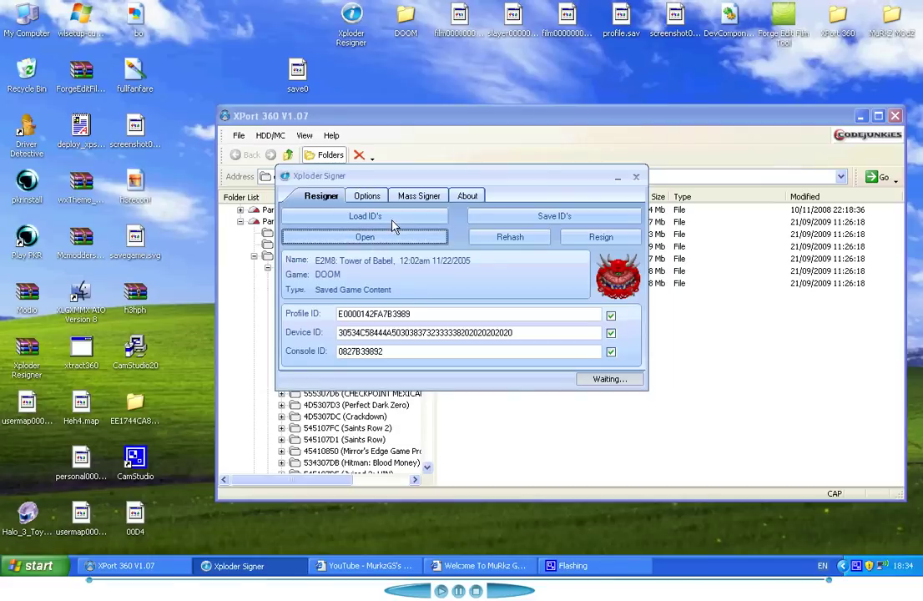
click(388, 218)
click(582, 240)
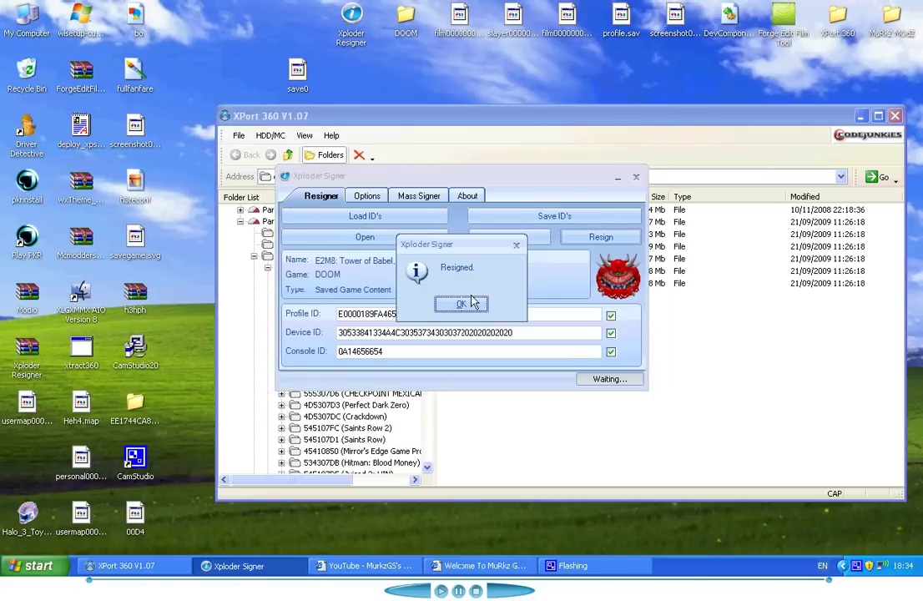
click(470, 302)
Step: Open the next DOOM save, E1M8: Phobos Anomaly, load the stored IDs into it and resign it
click(365, 237)
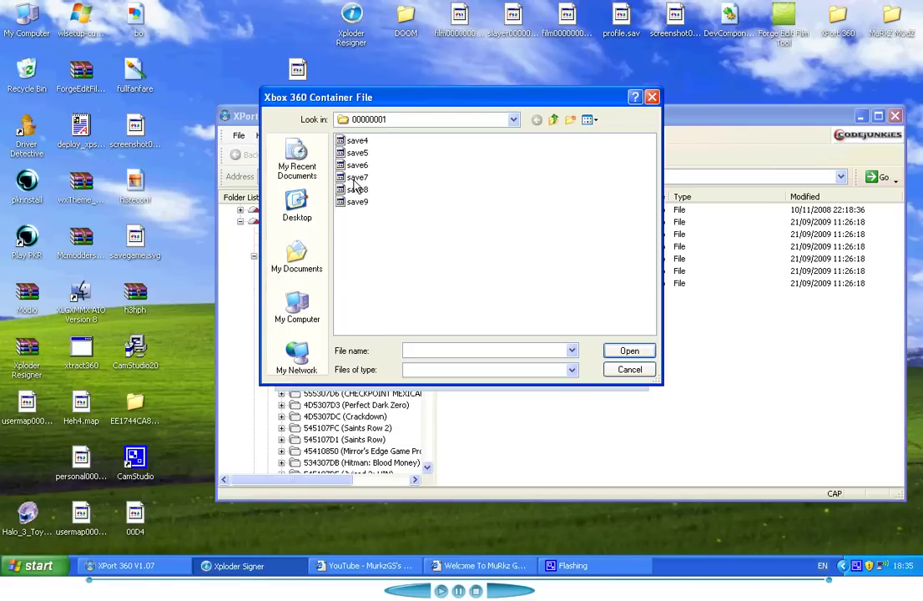
click(357, 176)
double_click(357, 178)
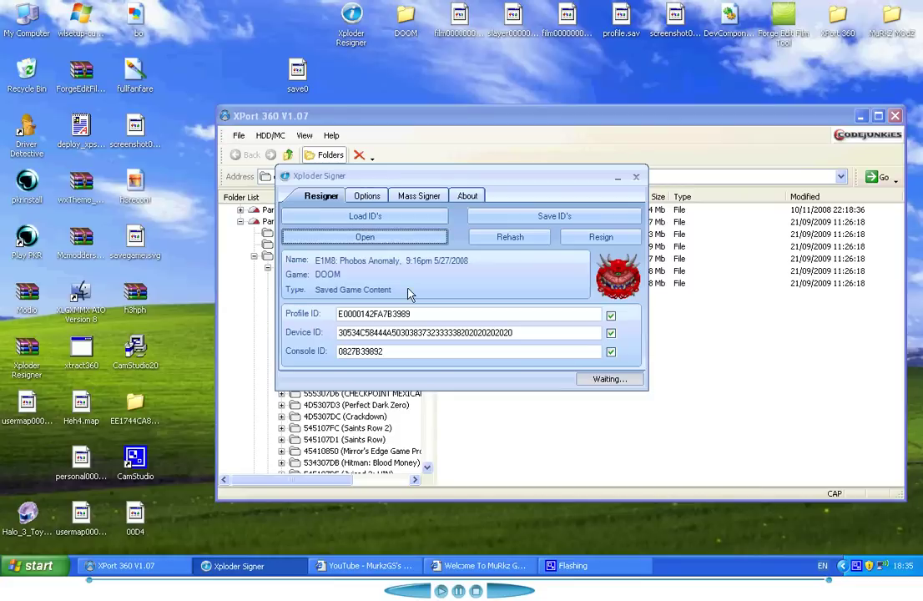
click(408, 217)
click(581, 241)
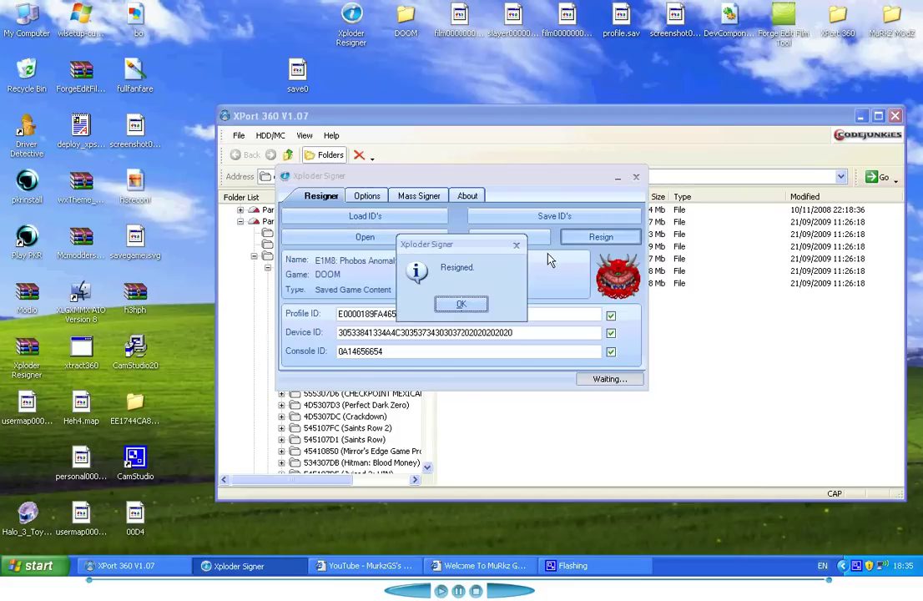
Step: Open the last DOOM save, E1M8: Phobos Anomaly, load the stored IDs into it, resign it and close the signer
click(457, 304)
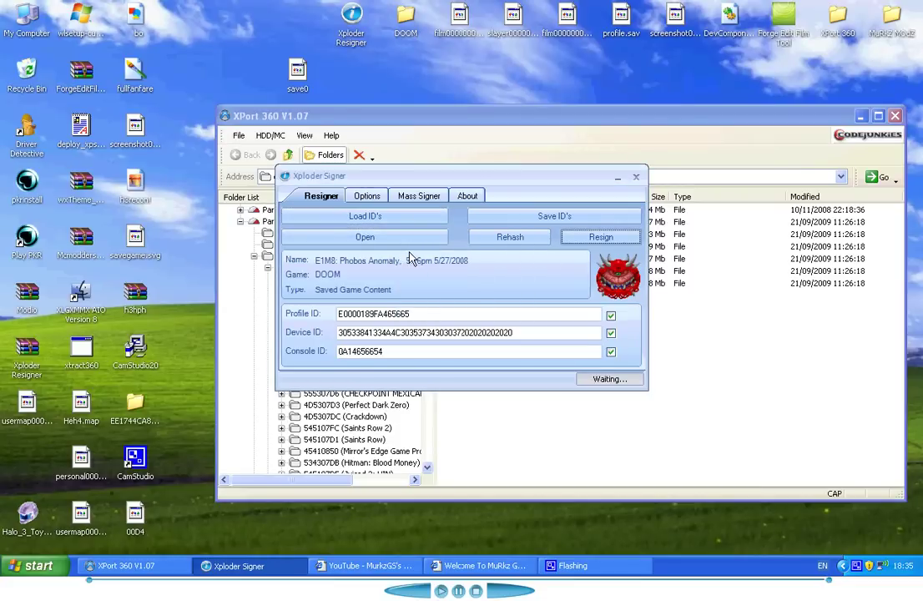
click(364, 236)
double_click(358, 202)
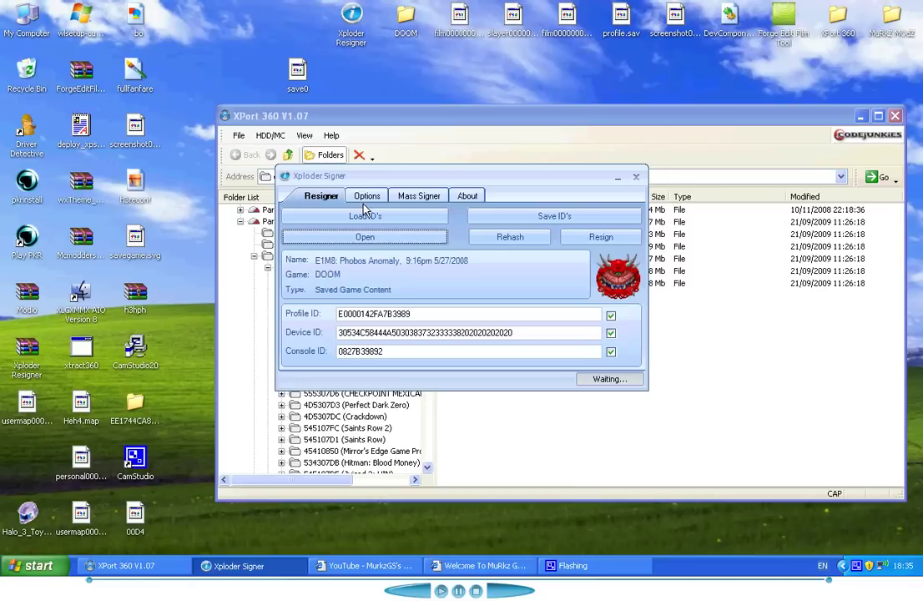
click(371, 217)
click(589, 243)
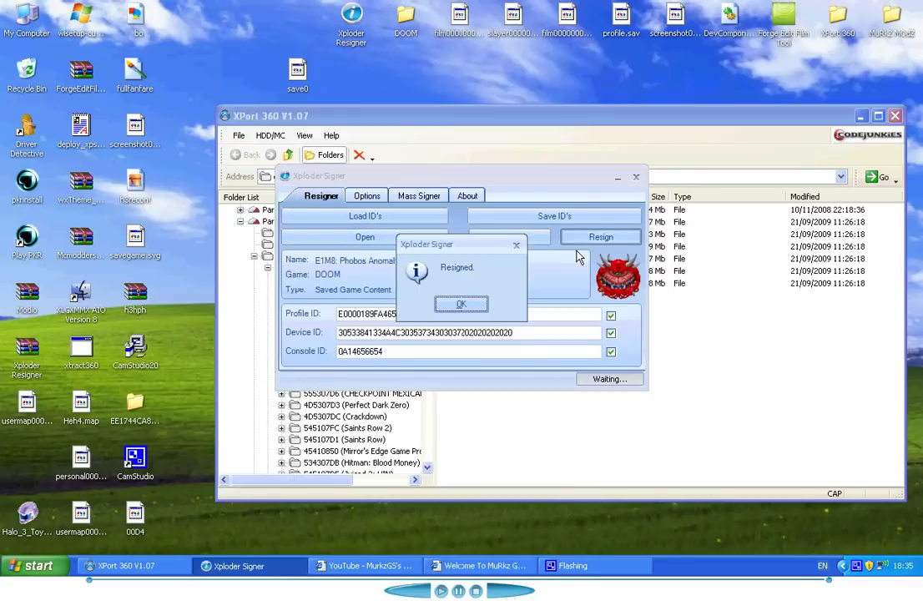
click(463, 306)
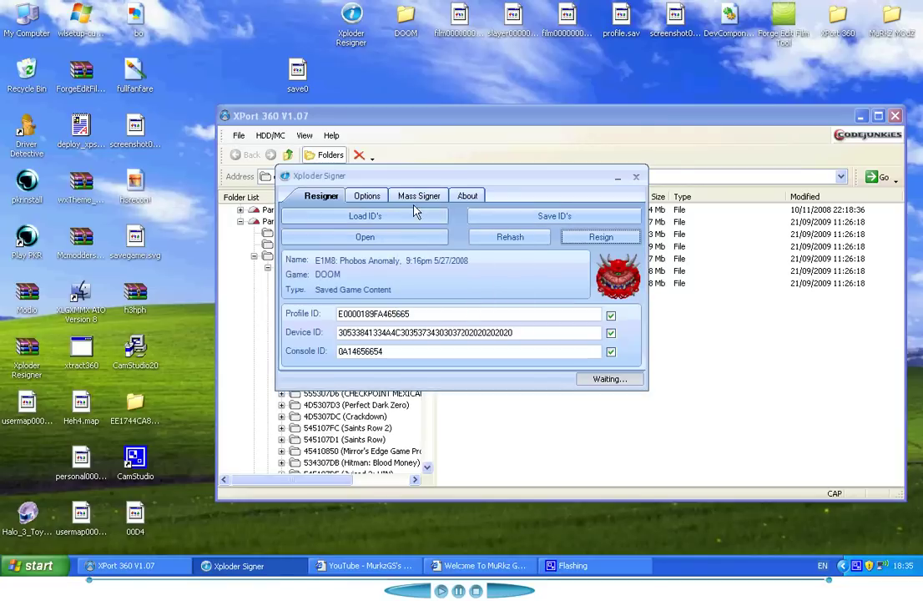
click(637, 179)
Step: Delete the old save4 to save9 files from the DOOM 00000001 folder on the Xbox 360 hard drive
drag(490, 316, 450, 230)
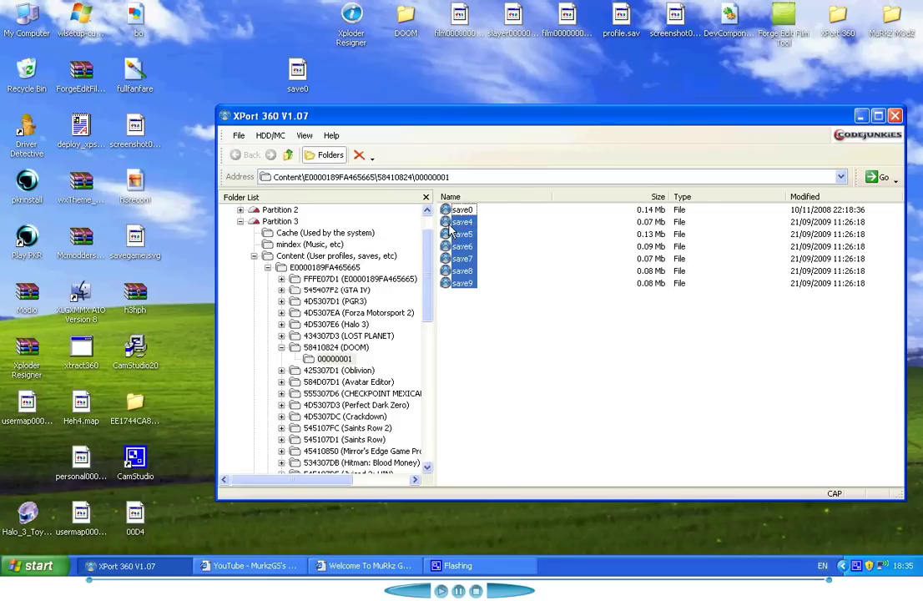
right_click(467, 264)
click(489, 298)
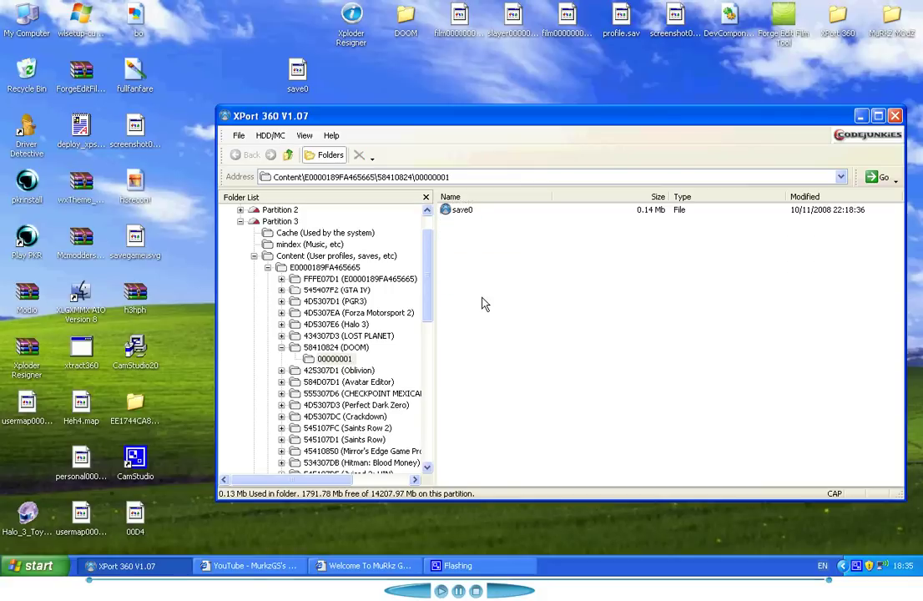
Step: Copy the resigned save4 to save9 from the desktop folder DOOM\58410824\00000001 into the drive's DOOM 00000001 folder and close the source folder
click(362, 85)
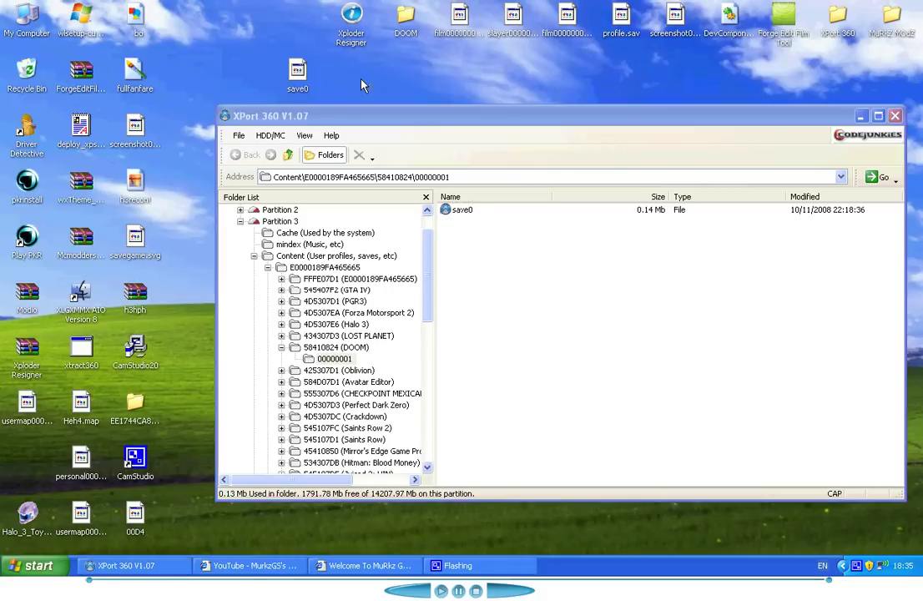
double_click(406, 17)
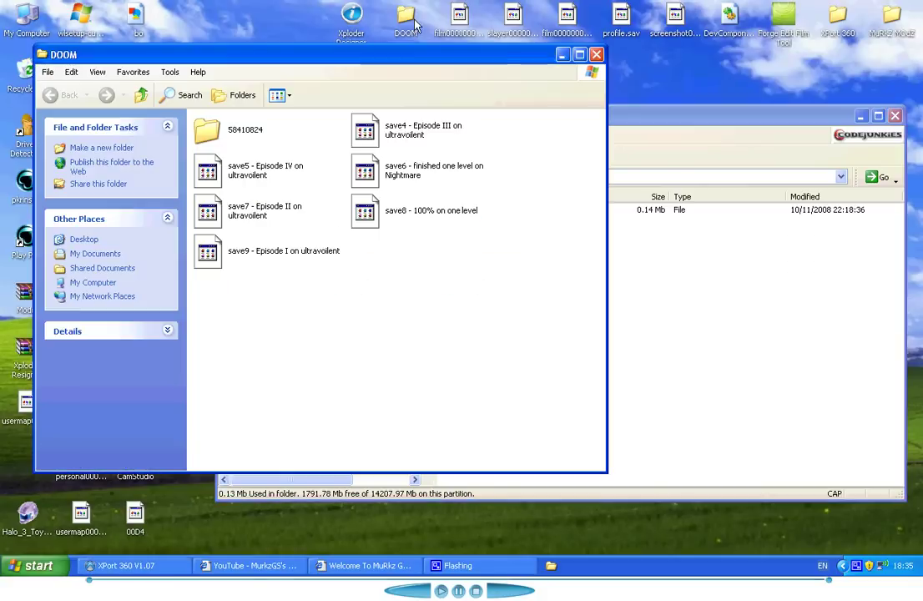
double_click(242, 131)
double_click(243, 140)
drag(410, 257, 764, 343)
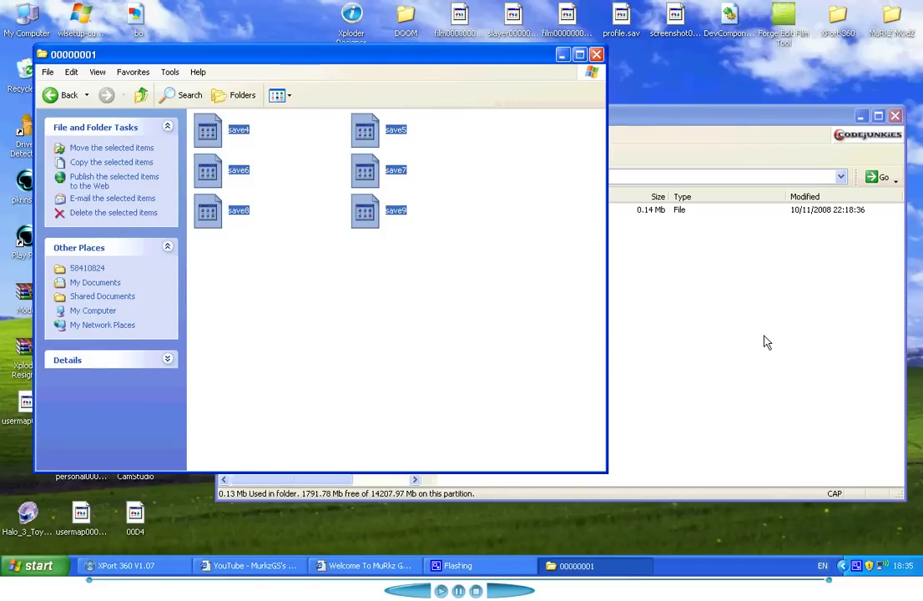
click(727, 384)
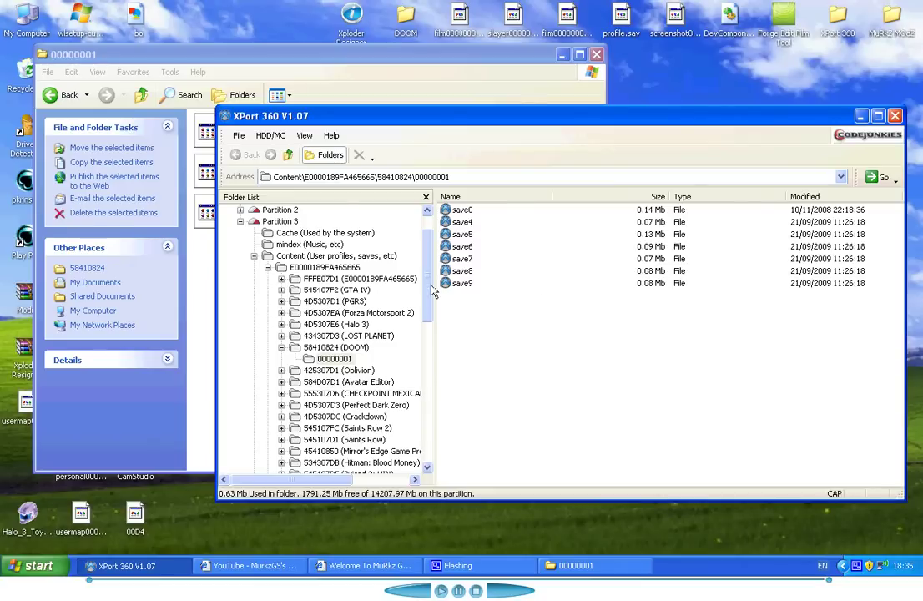
scroll(432, 275, up, 1)
click(596, 55)
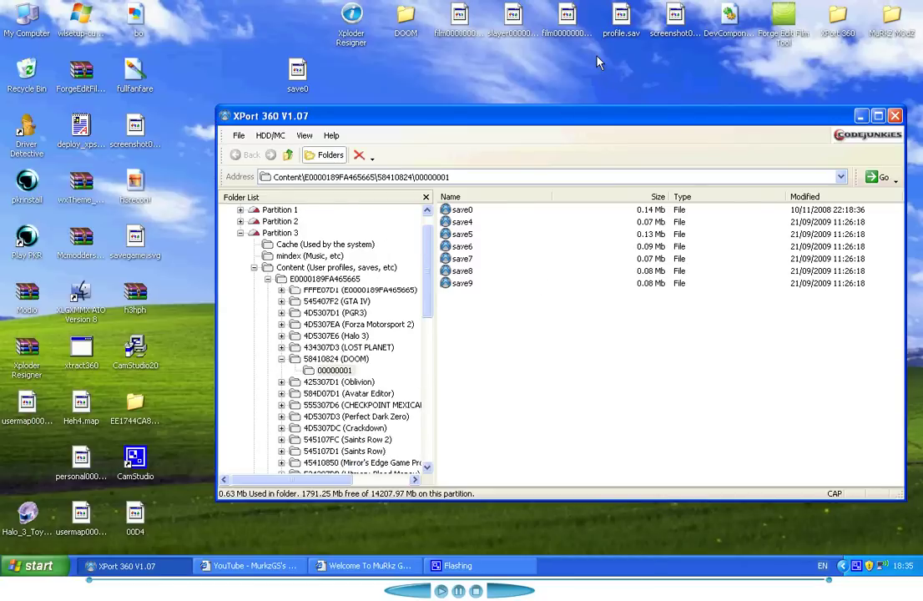
Step: Switch to Internet Explorer and review the YouTube channel page and the website address in its profile
click(250, 566)
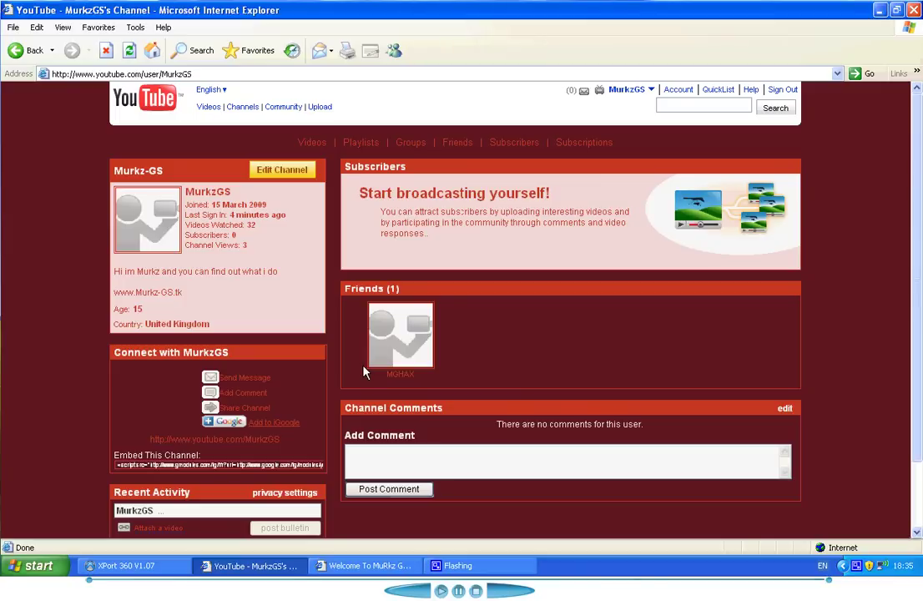
mouse_move(918, 221)
mouse_down()
mouse_move(918, 277)
mouse_move(917, 236)
mouse_up()
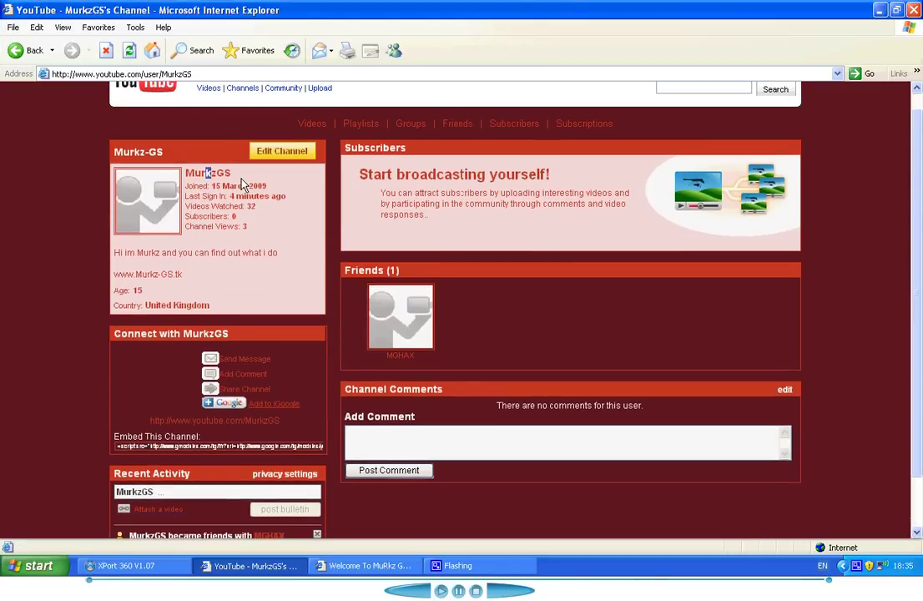
click(367, 566)
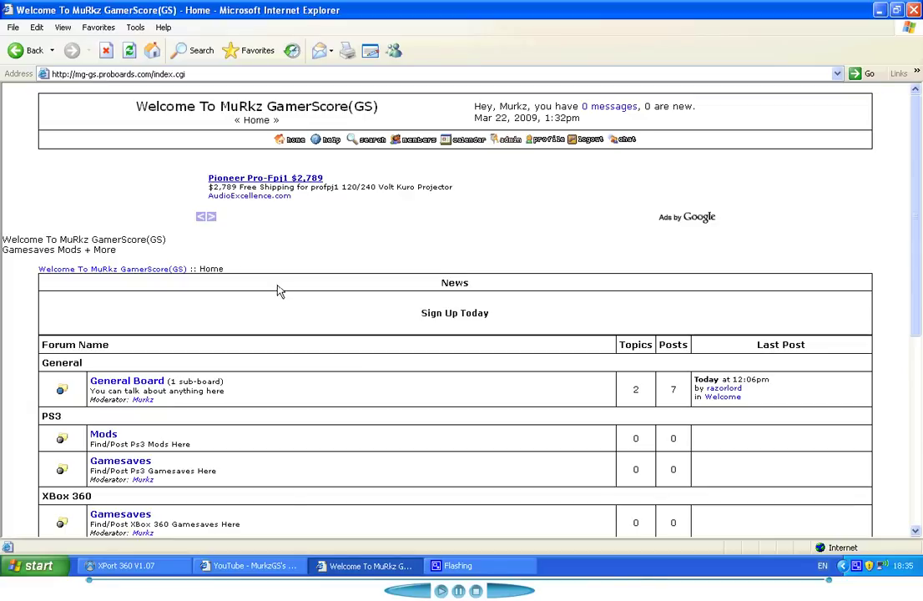
click(250, 565)
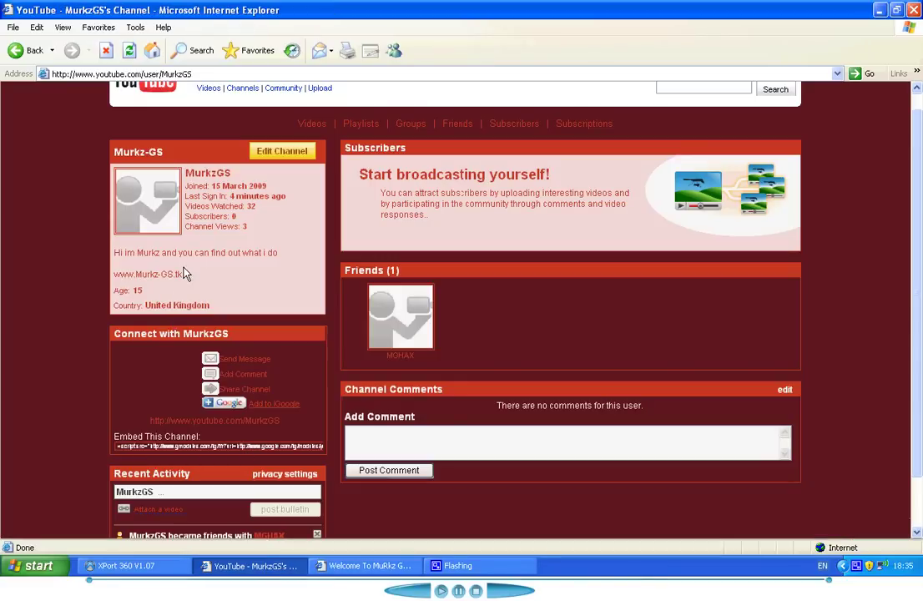
drag(133, 267, 191, 281)
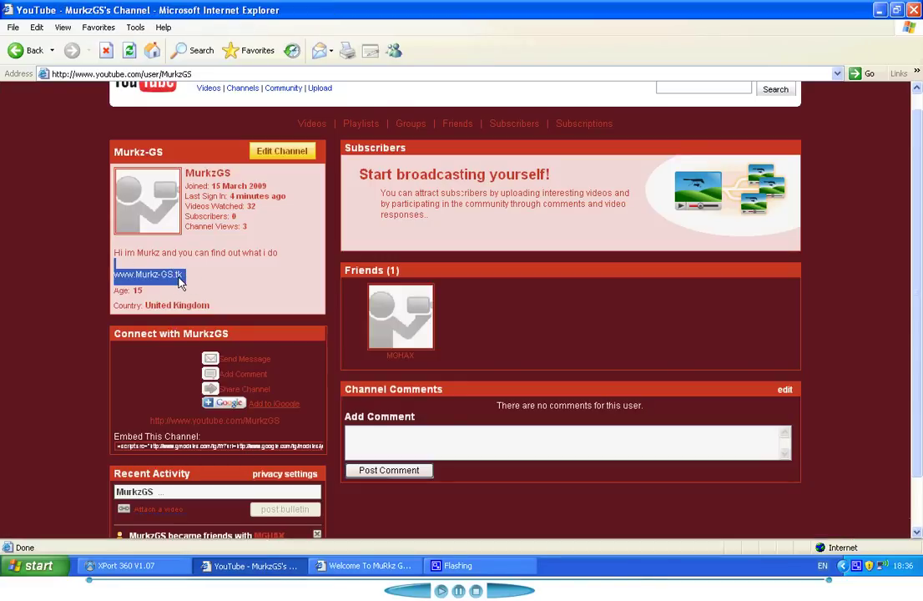
click(187, 282)
Step: Switch to the MuRkz GamerScore forum and read the Welcome thread with its replies in the General Board
click(365, 566)
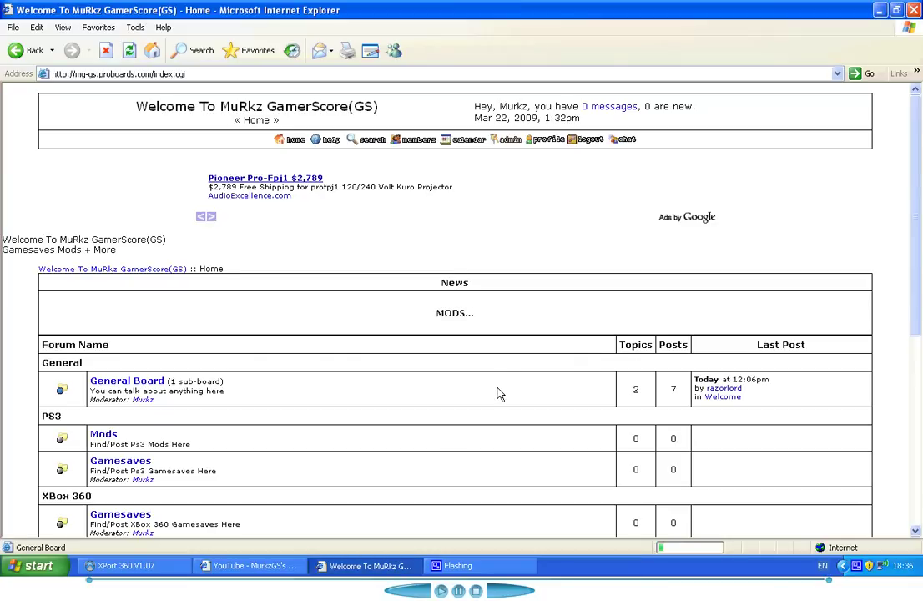
click(498, 394)
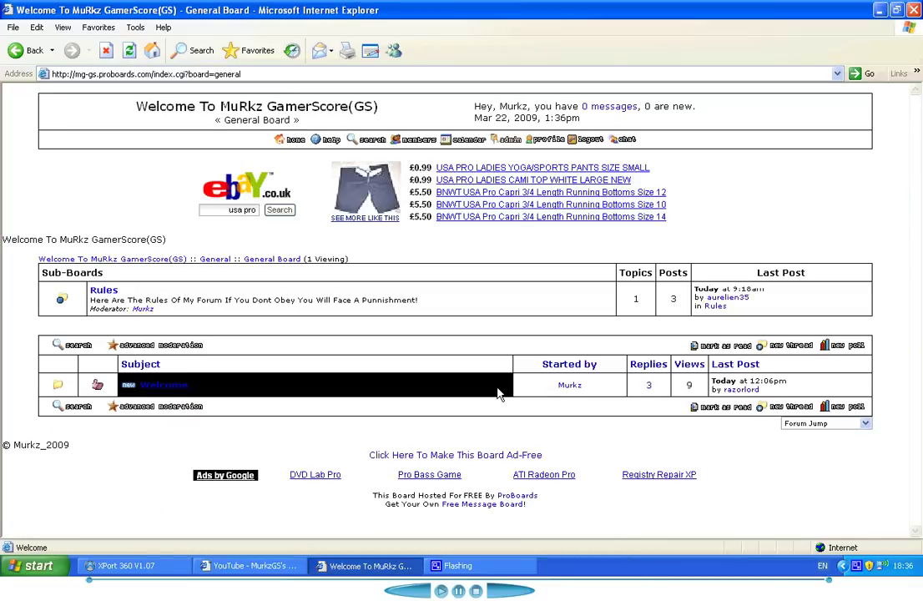
click(498, 388)
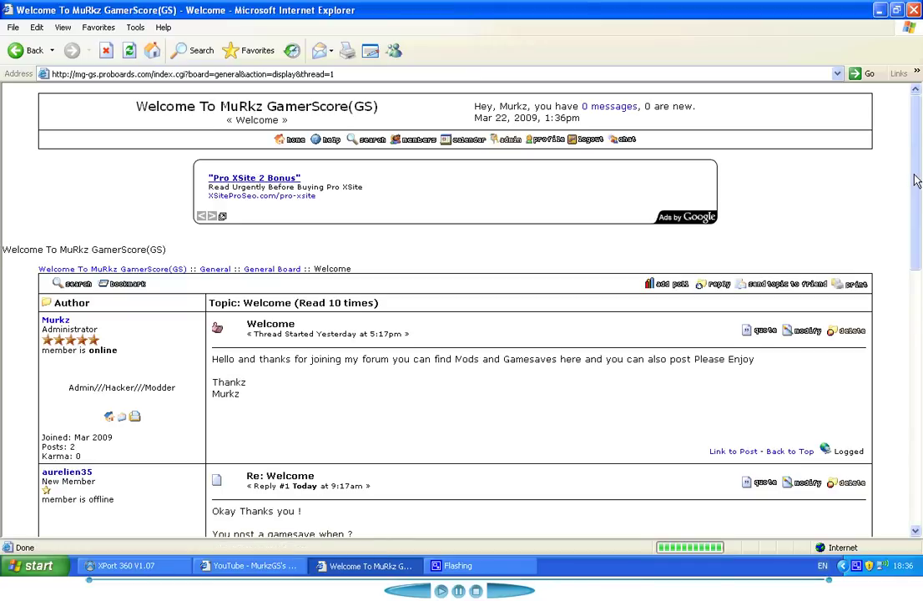
drag(915, 181, 921, 296)
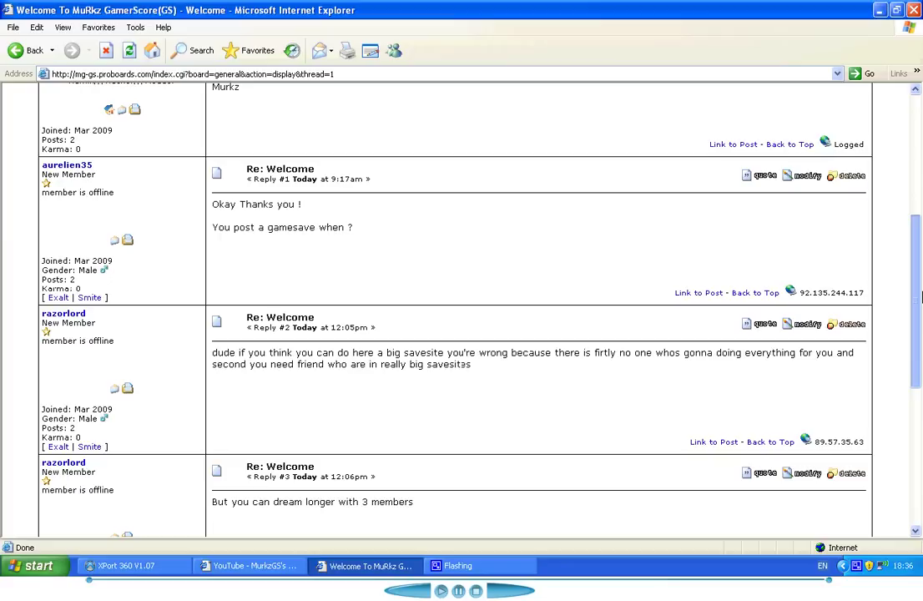